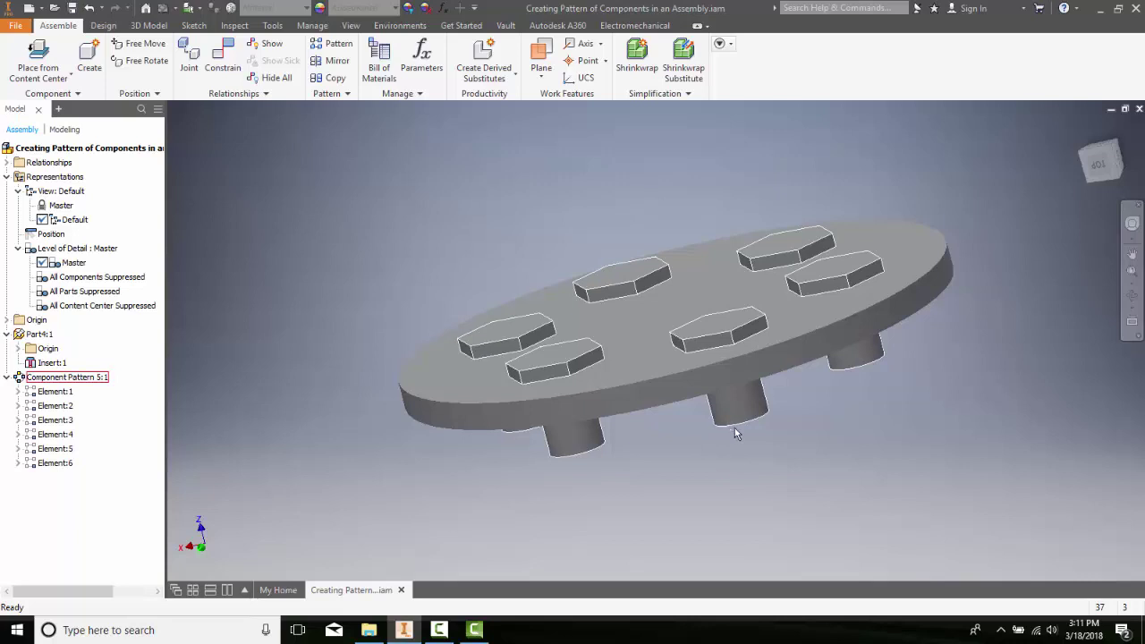
Free-orbit the assembly so the six pegs beneath the circular plate face the viewer
key(F4)
drag(727, 421, 634, 414)
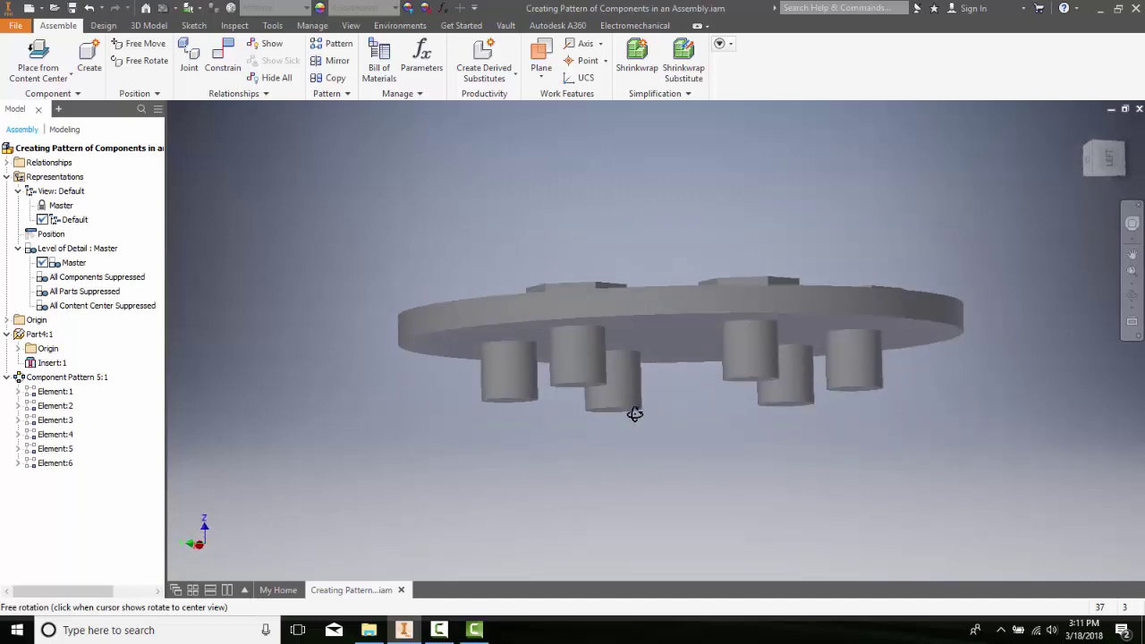
key(Escape)
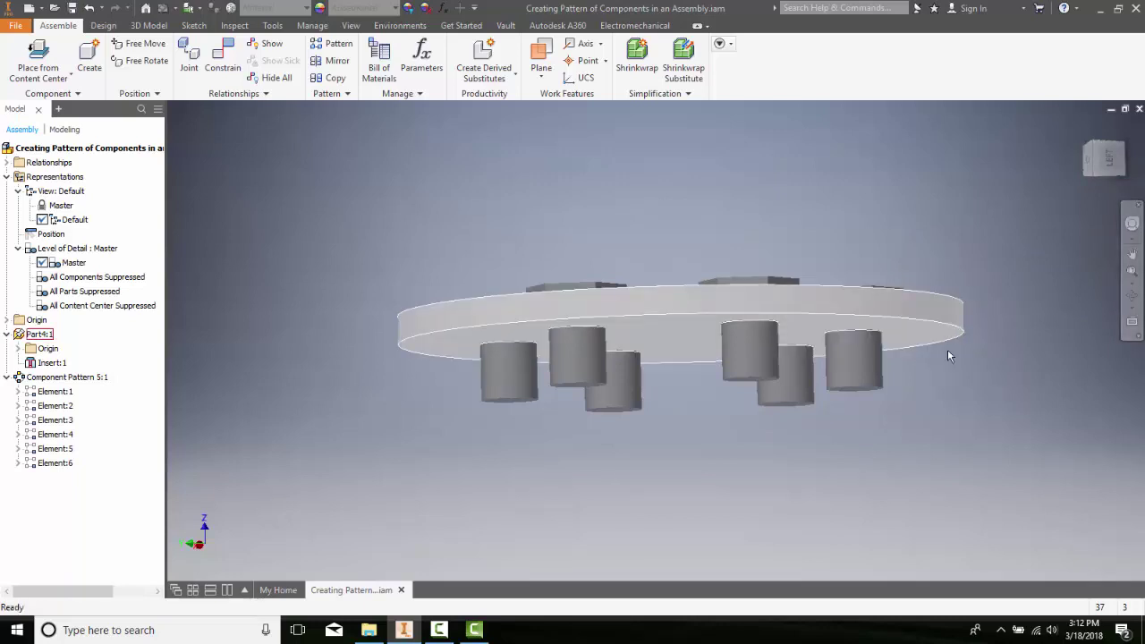
Collapse Component Pattern 5:1 and Part4:1, expand all Representations children, and select View: Default
click(7, 176)
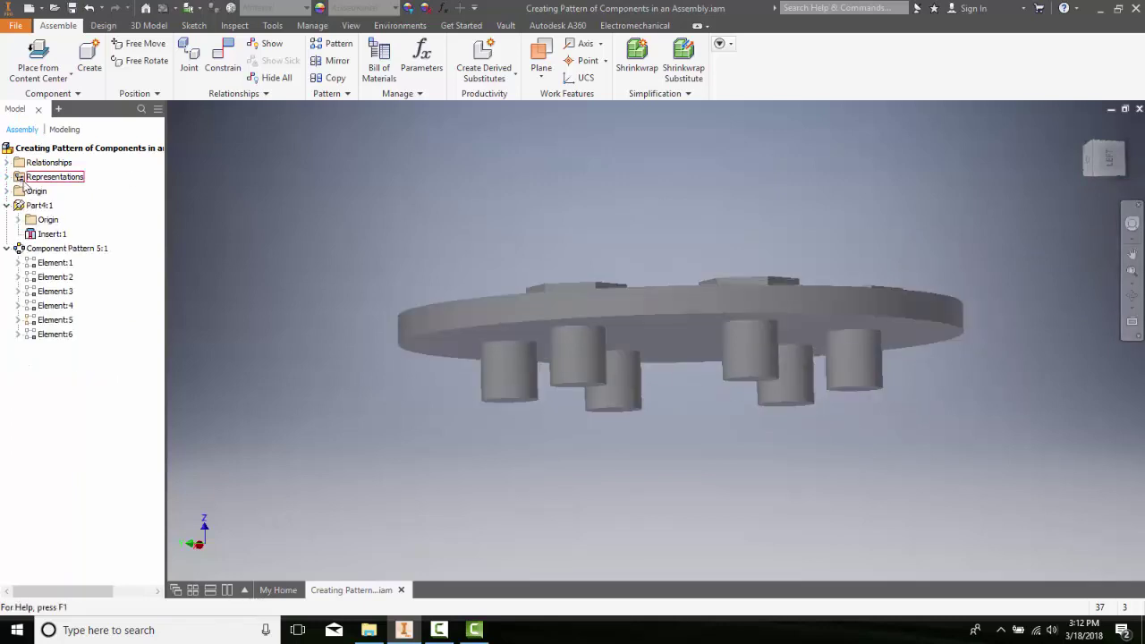
click(7, 248)
click(8, 206)
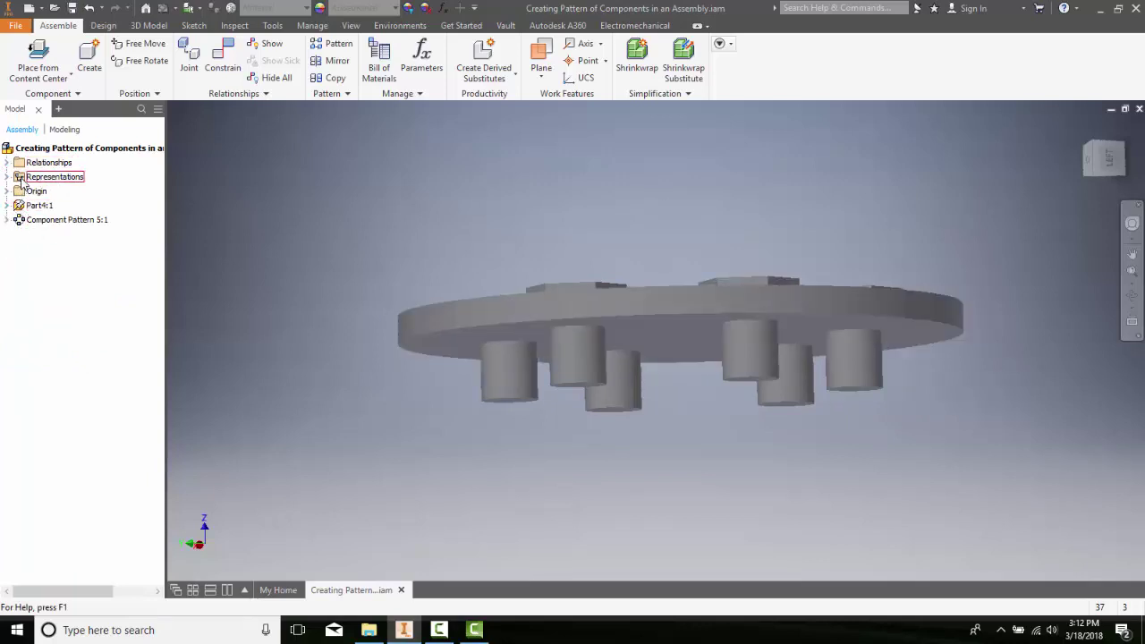
right_click(31, 182)
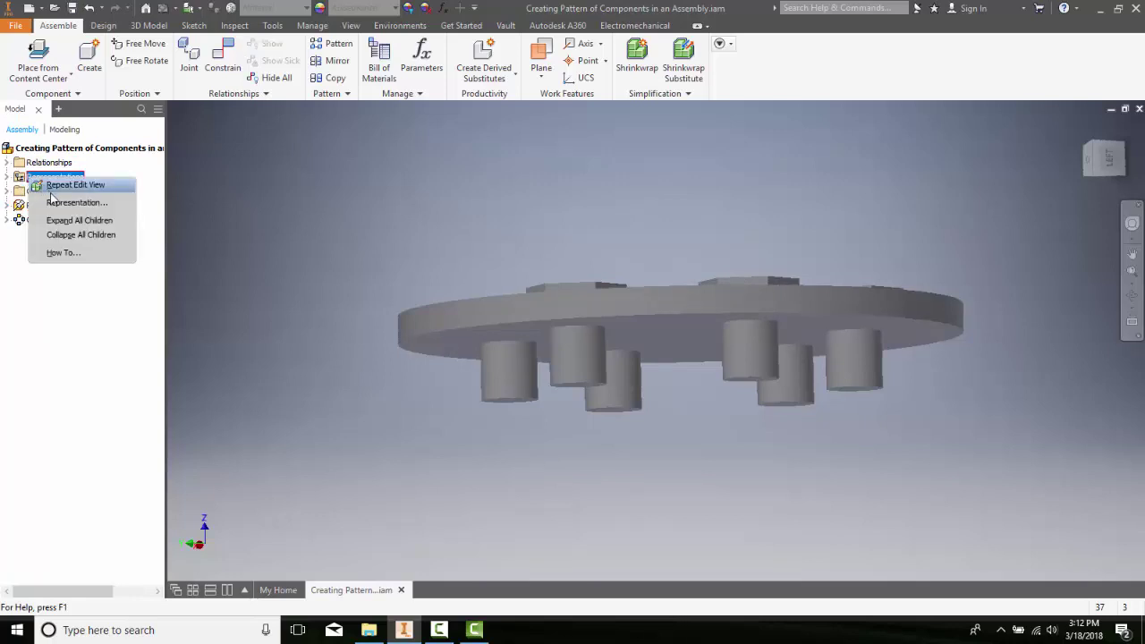
click(61, 220)
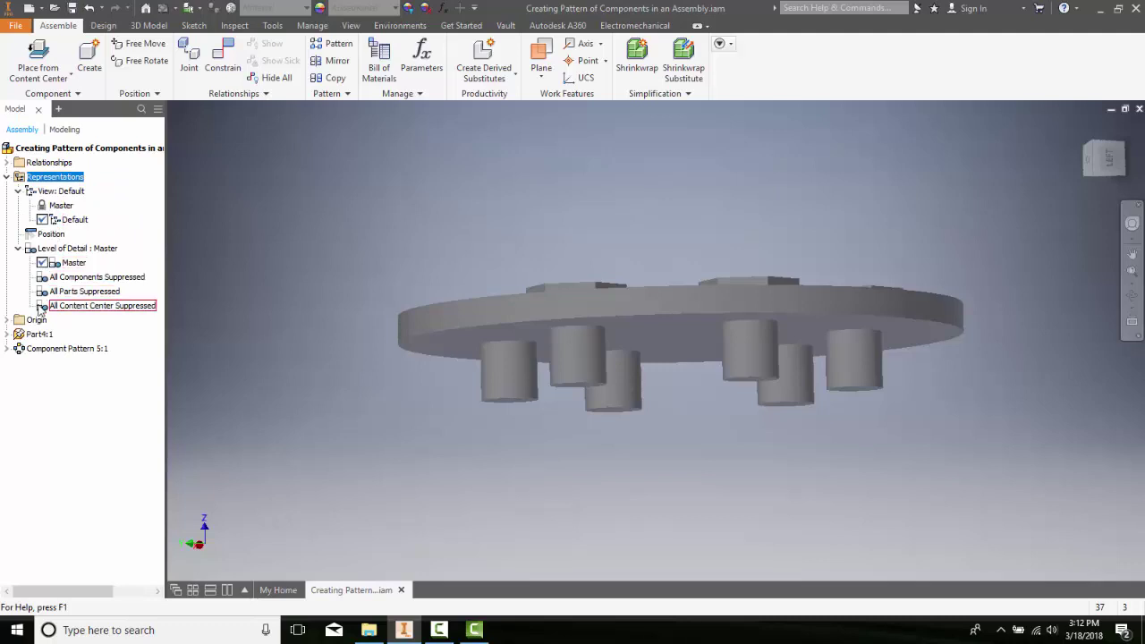
click(61, 191)
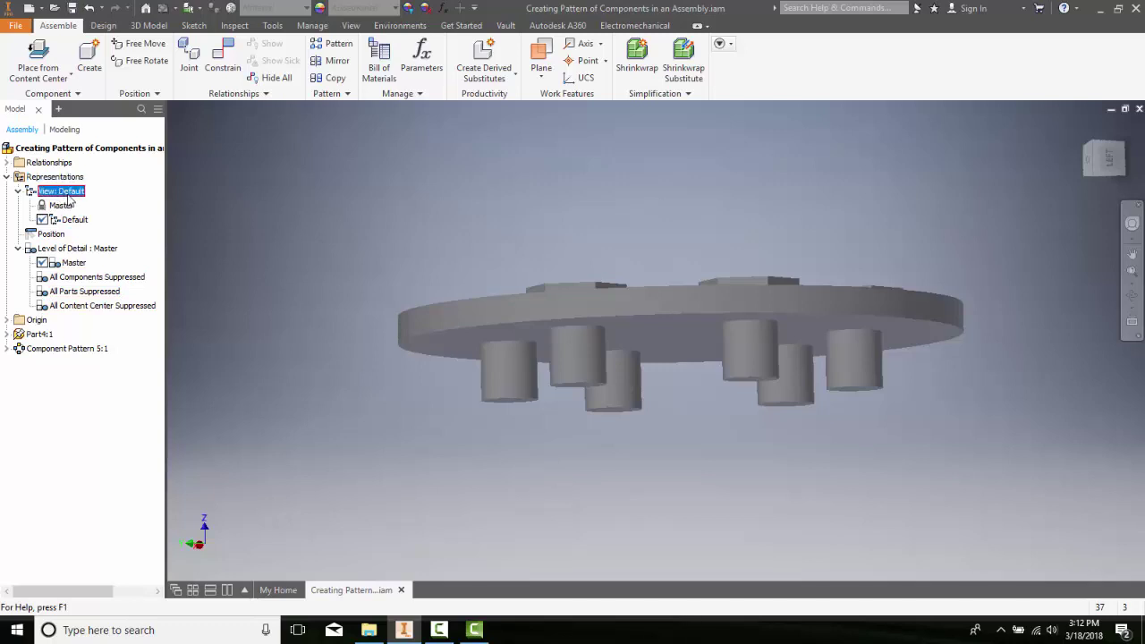
Create a new design view under View: Default and rename View1 to 'Worms Eye View'
right_click(69, 196)
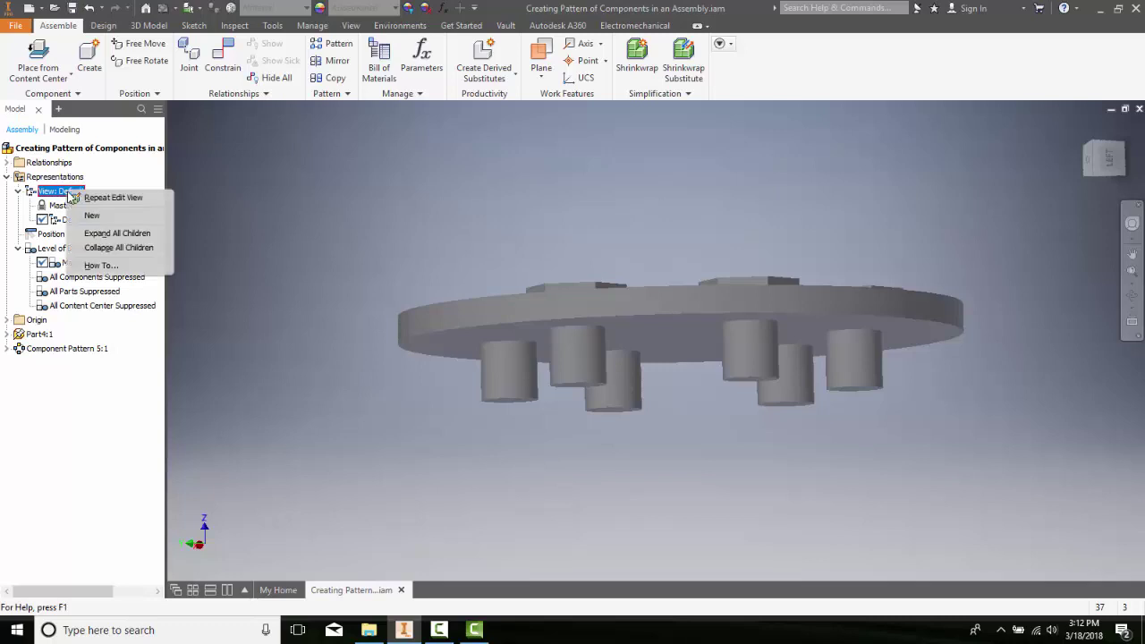
click(91, 216)
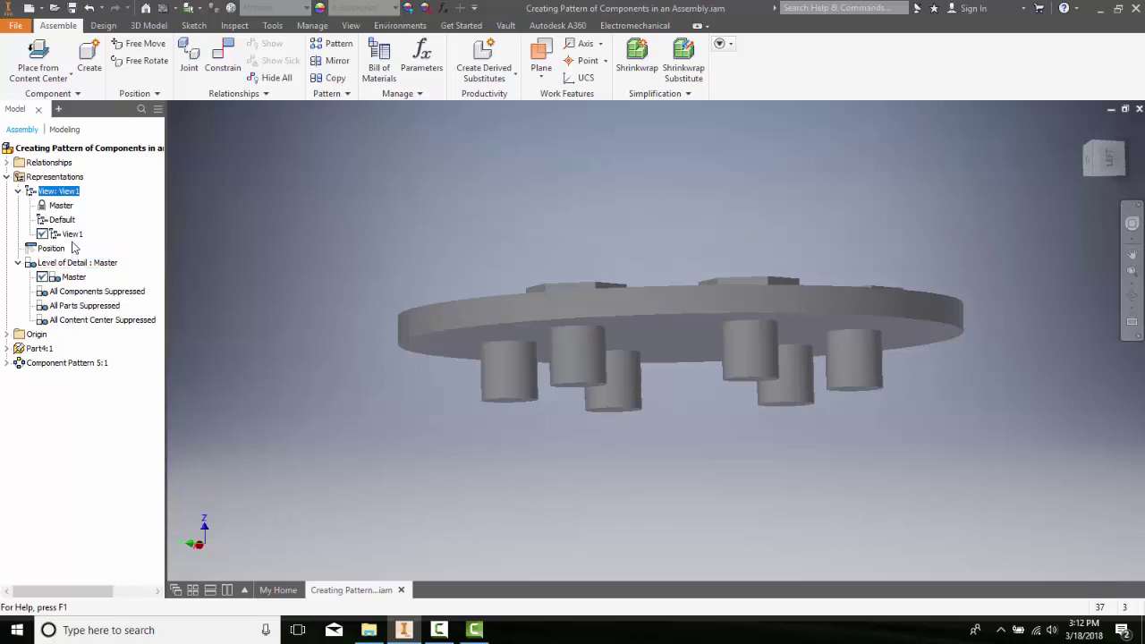
click(73, 235)
right_click(73, 239)
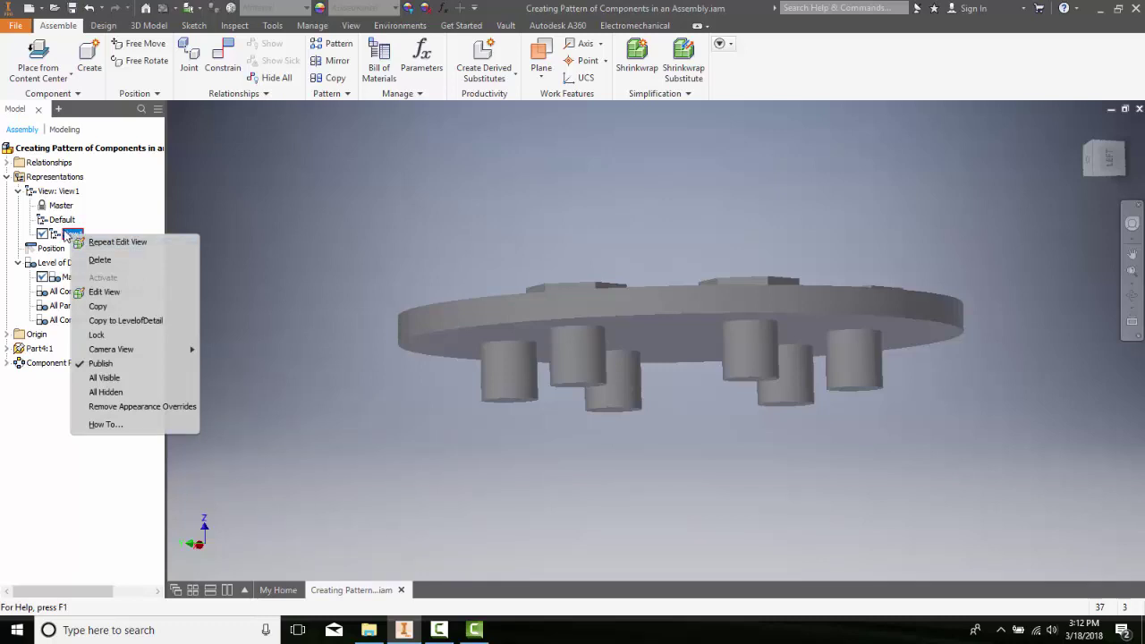
click(76, 235)
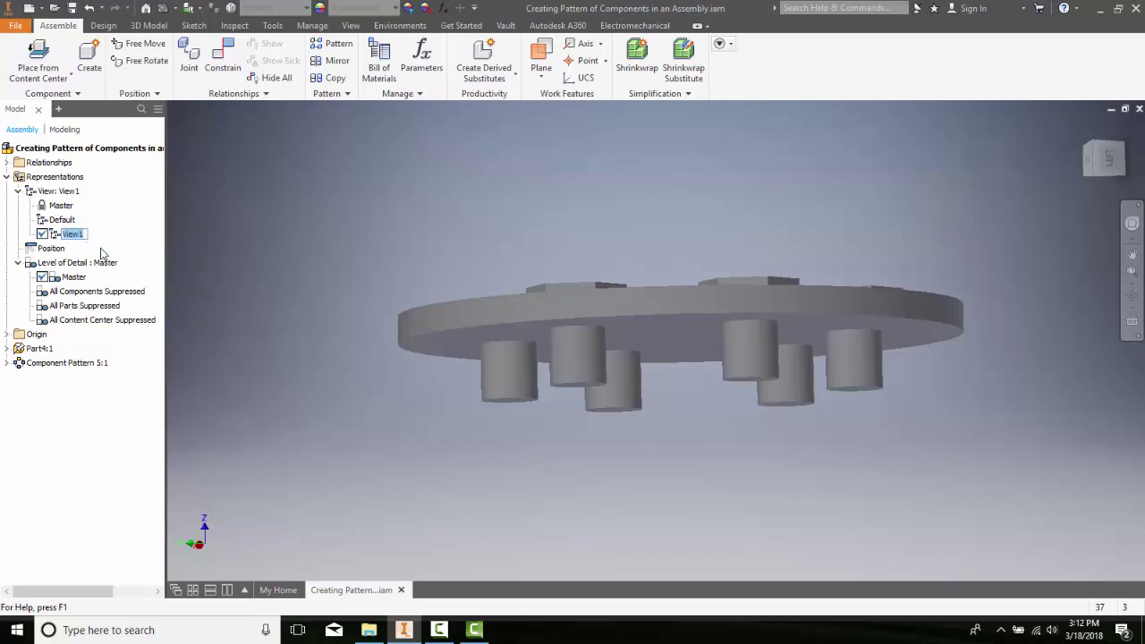
text(Worms Eye View)
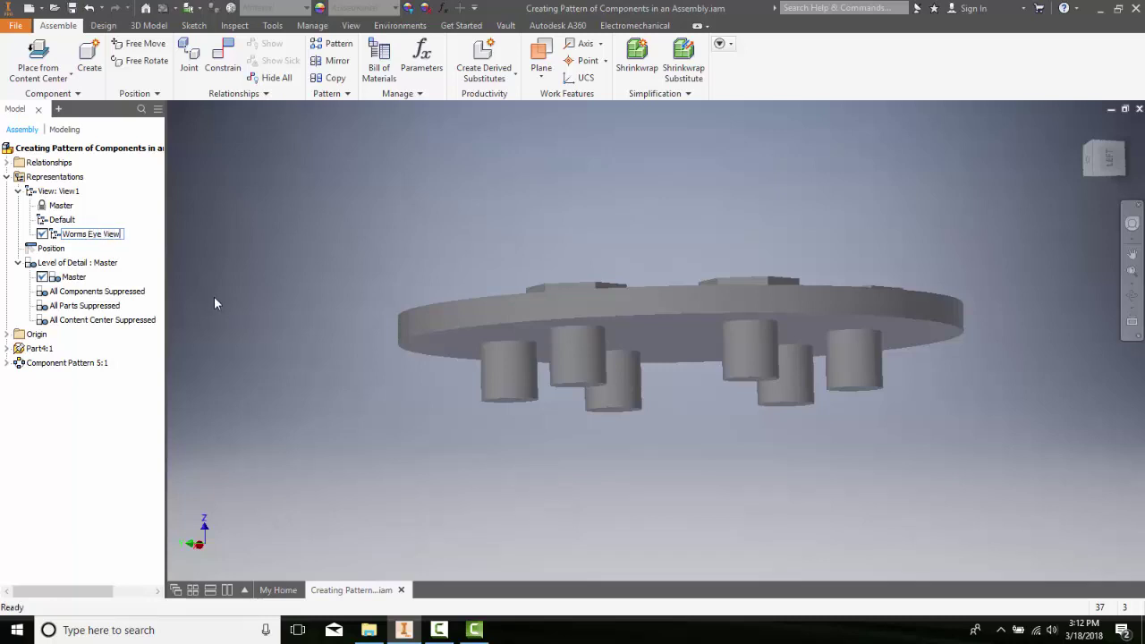
key(Return)
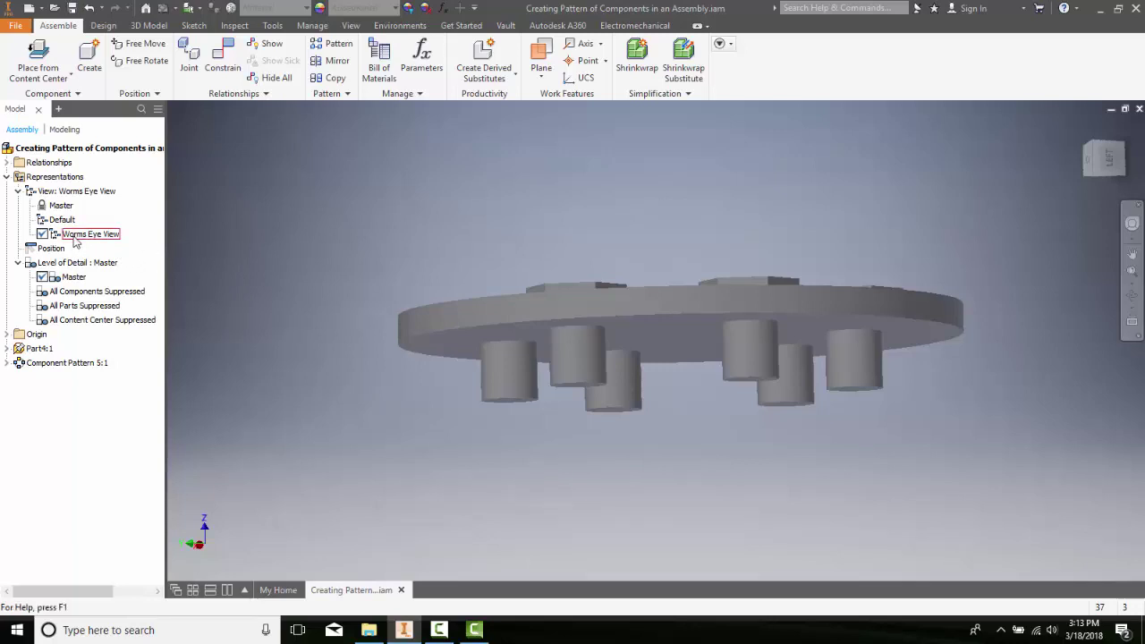
Lock Worms Eye View, rotate the model away, then reactivate it to restore the underside camera
right_click(76, 236)
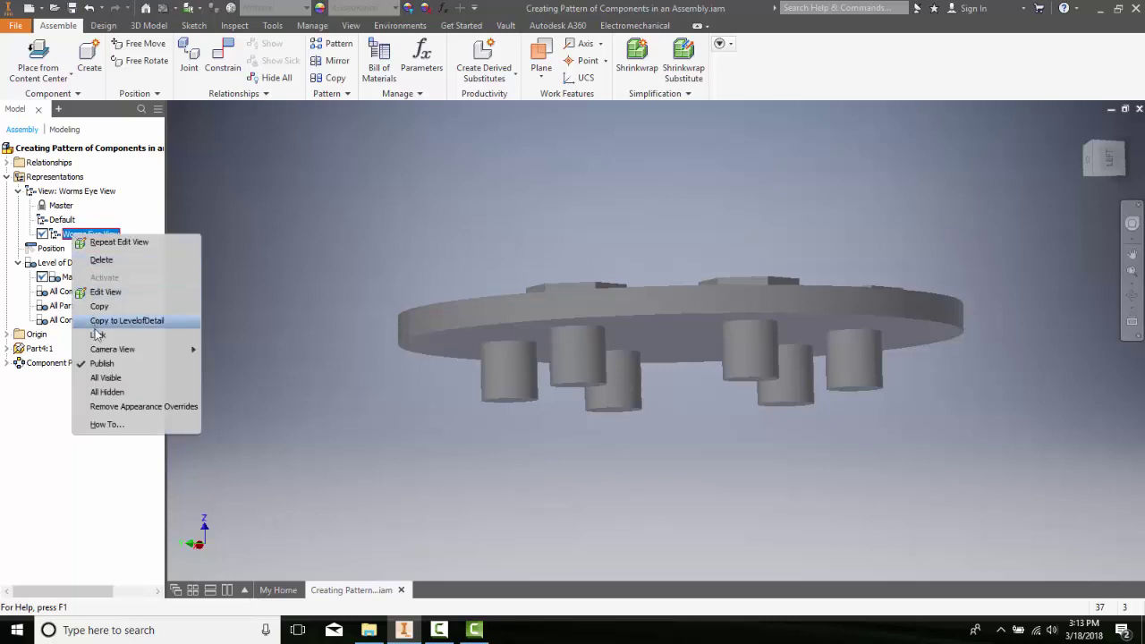
click(98, 335)
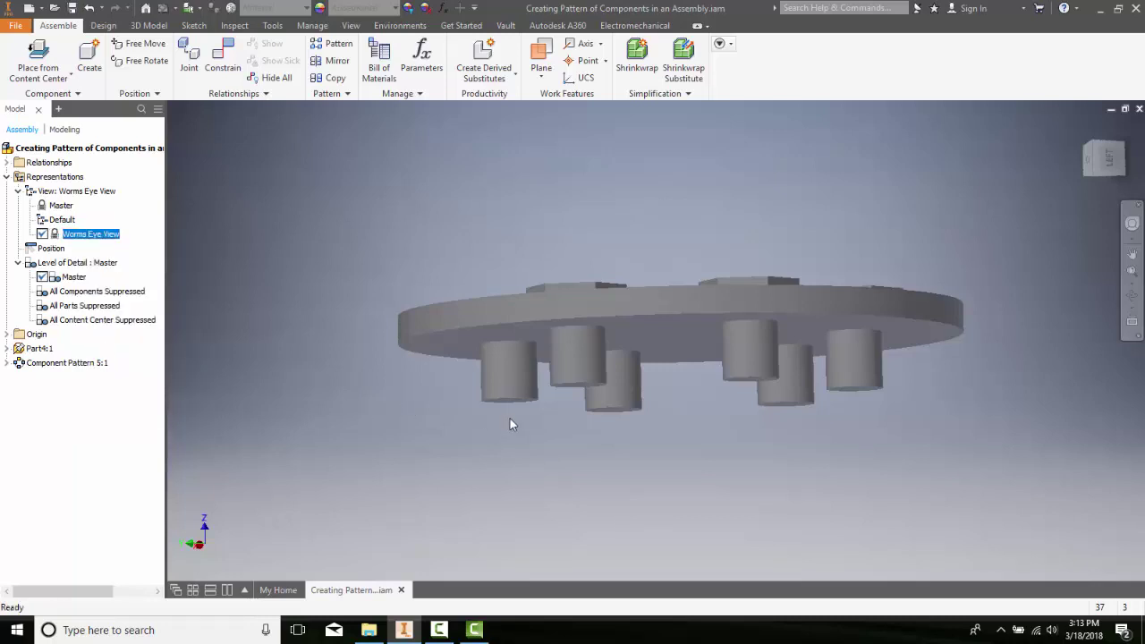
click(1097, 149)
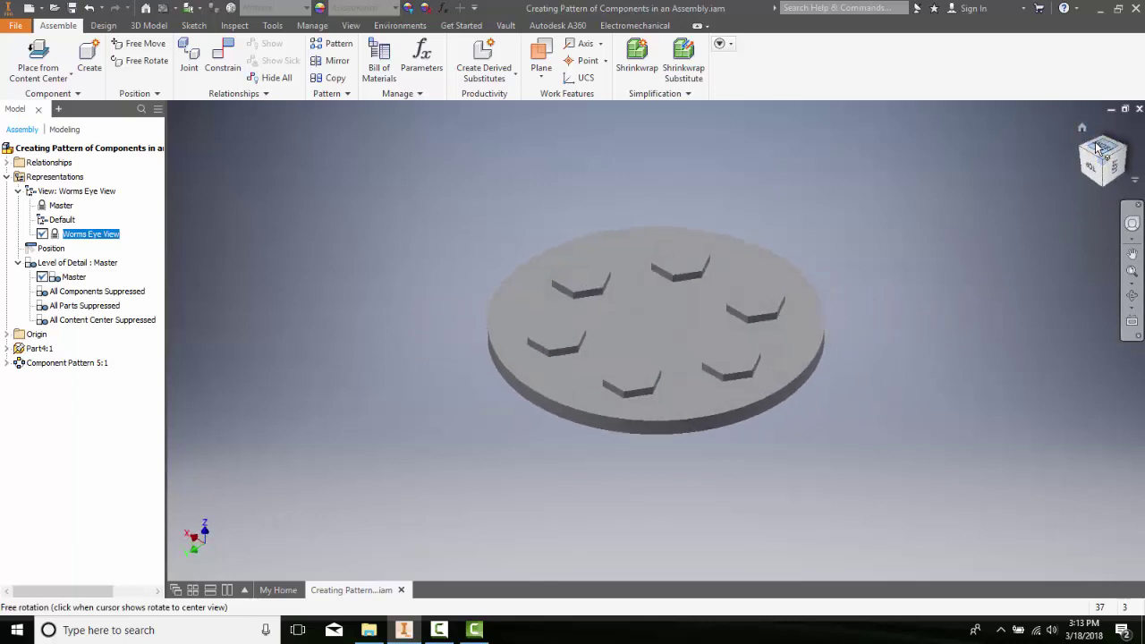
shift+middle_drag(832, 351, 767, 405)
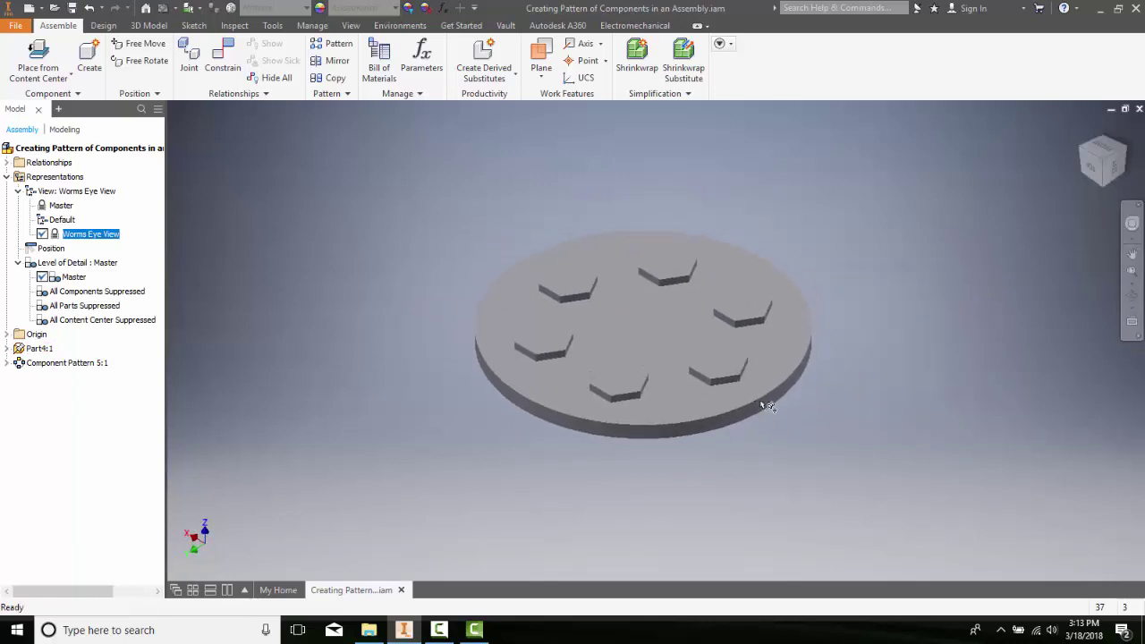
right_click(101, 240)
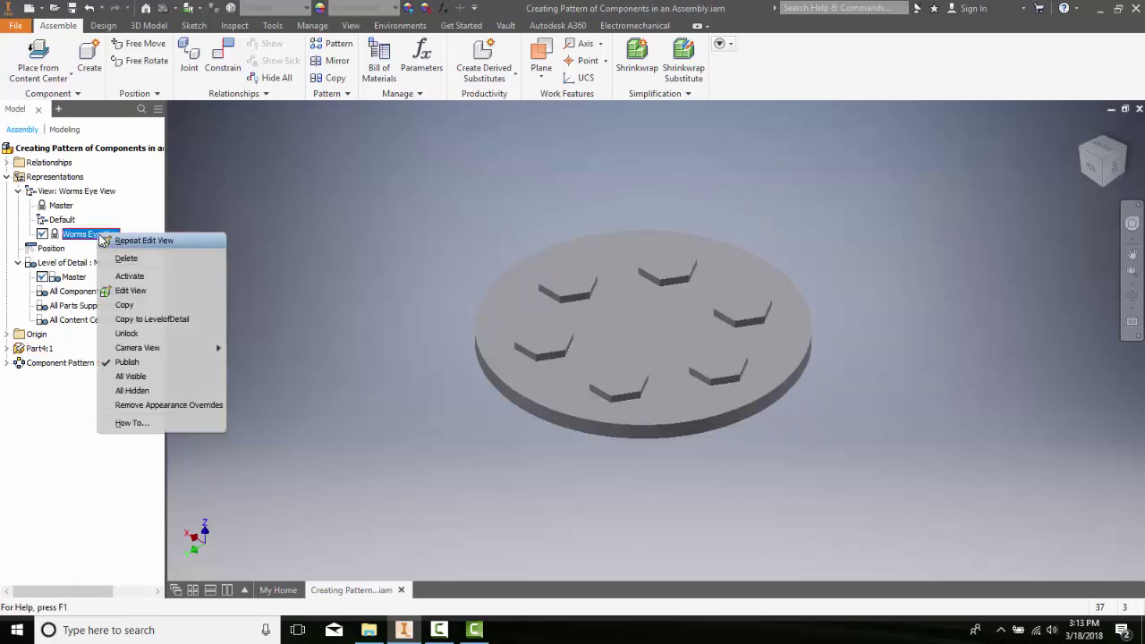
click(129, 275)
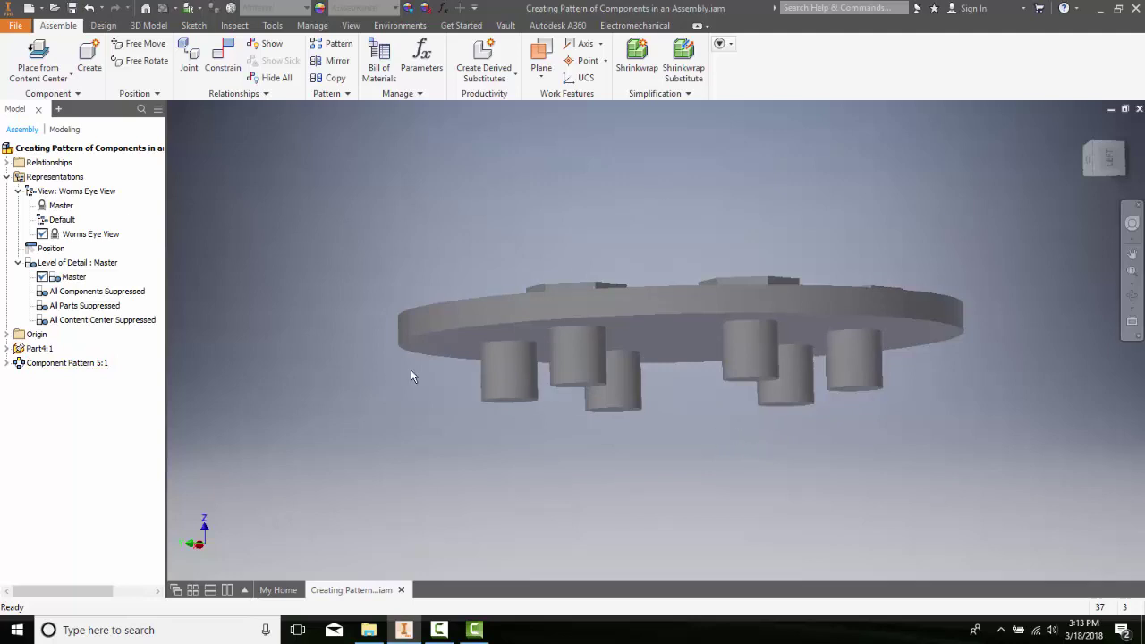
Select Worms Eye View in the browser and choose Unlock from its context menu
click(57, 236)
click(57, 236)
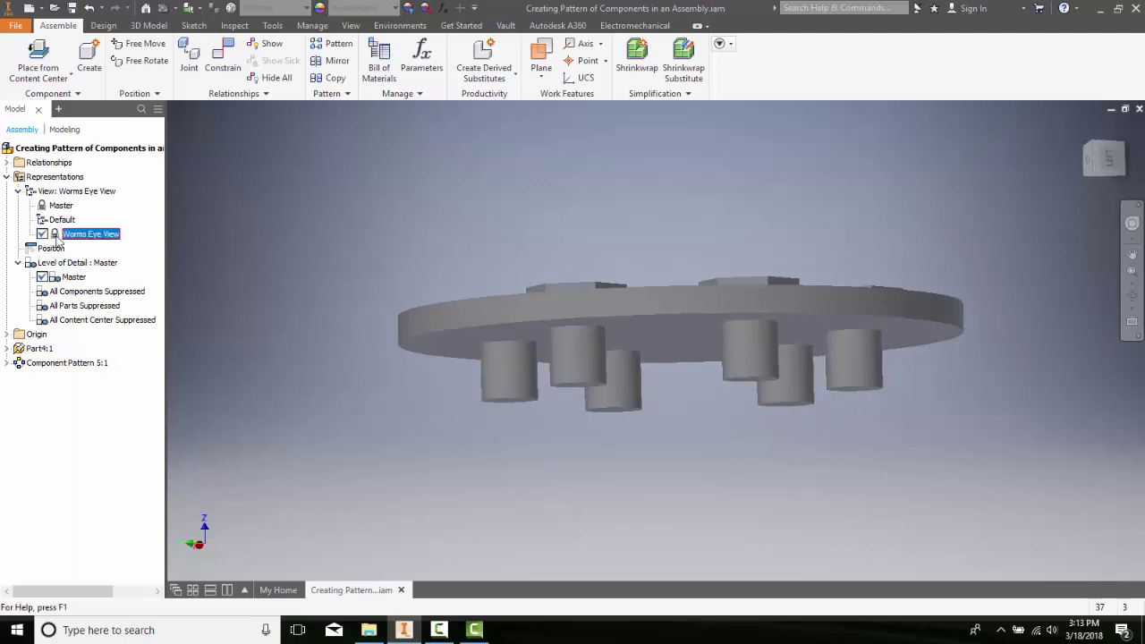
right_click(71, 238)
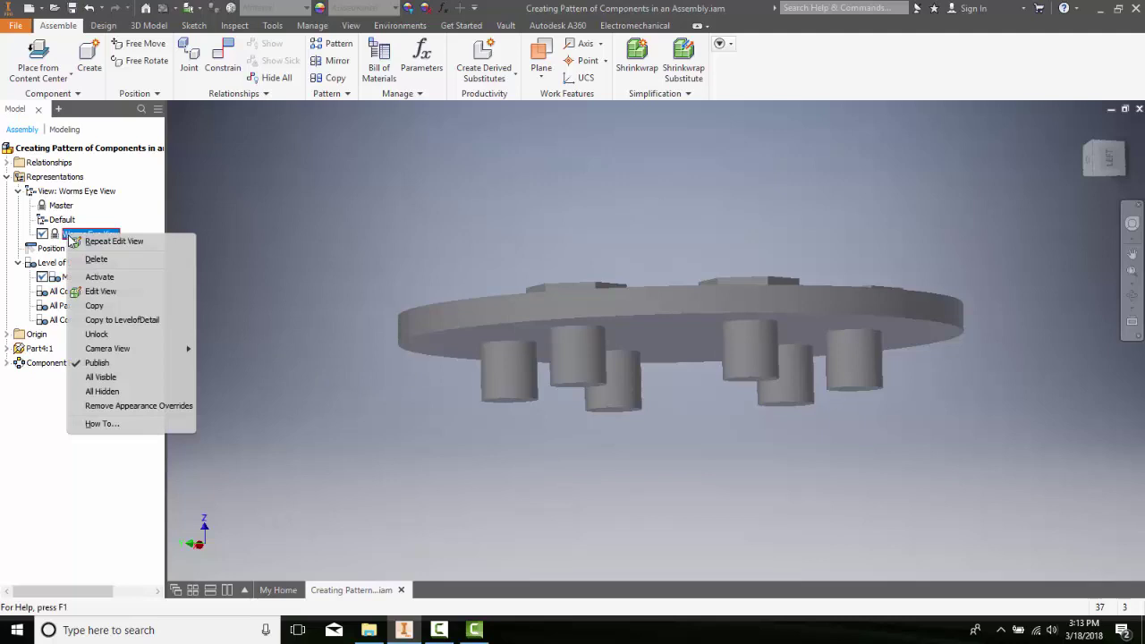
click(96, 334)
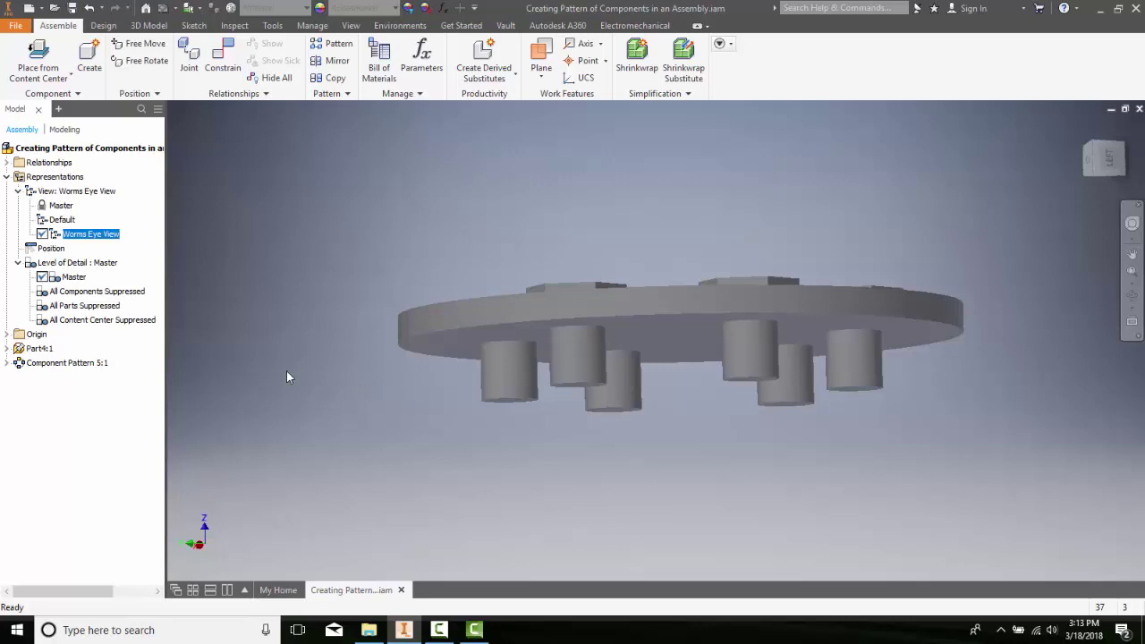
click(41, 178)
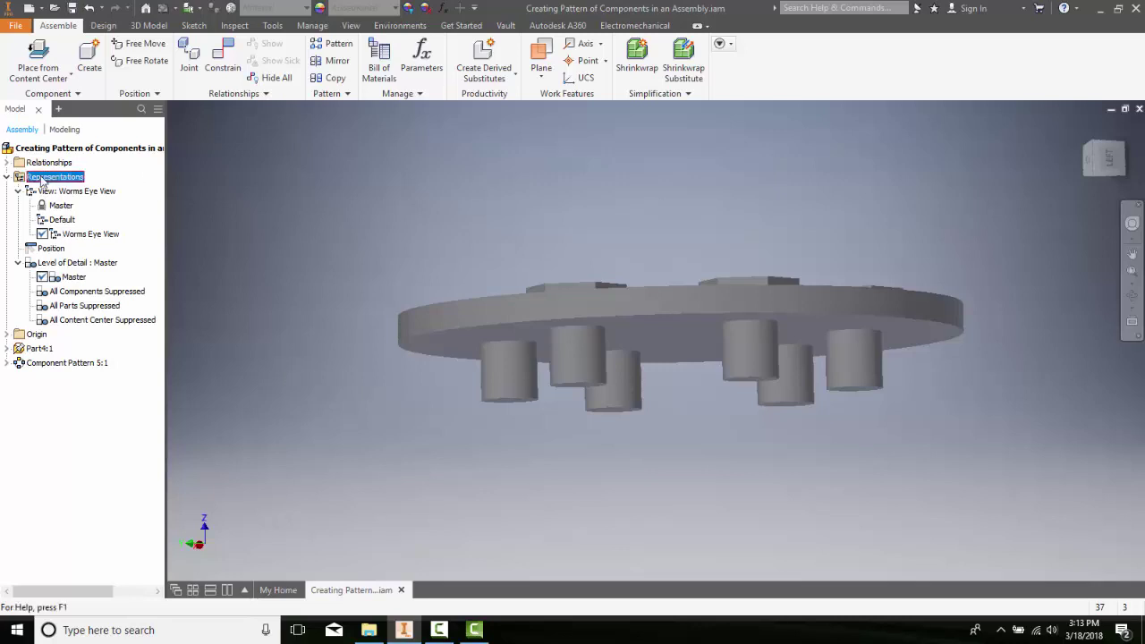
right_click(41, 181)
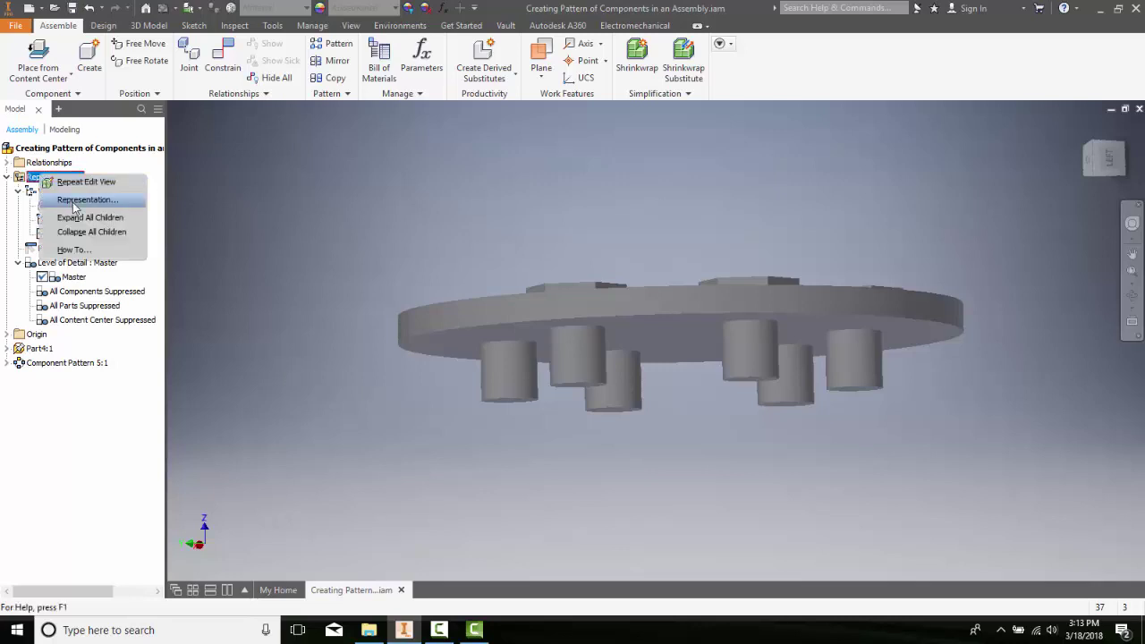
click(75, 201)
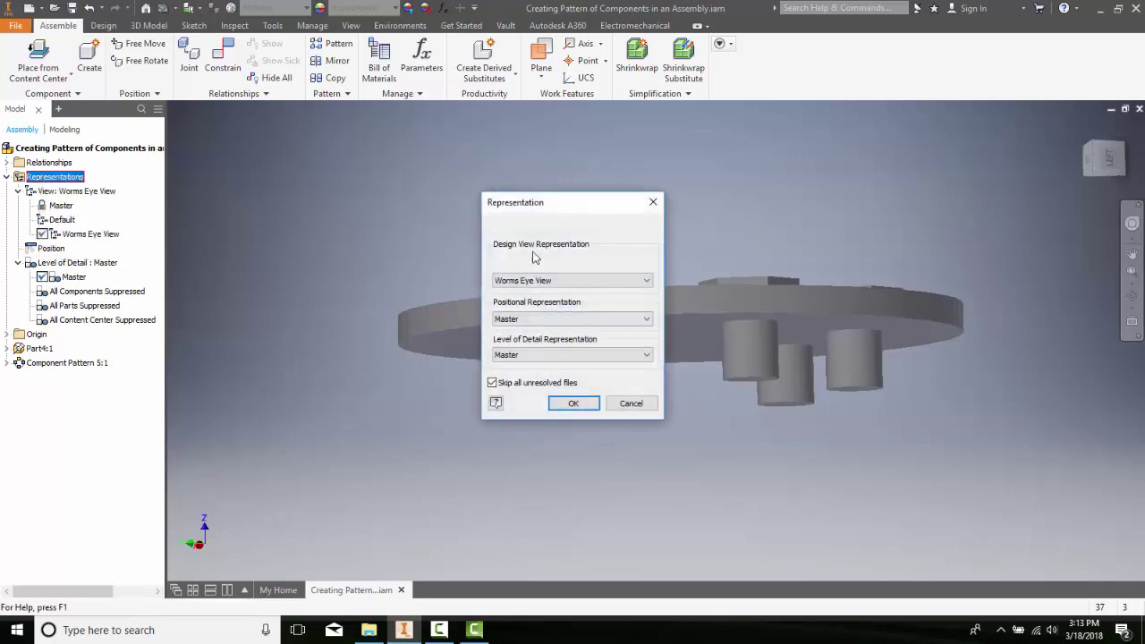
drag(563, 208, 266, 142)
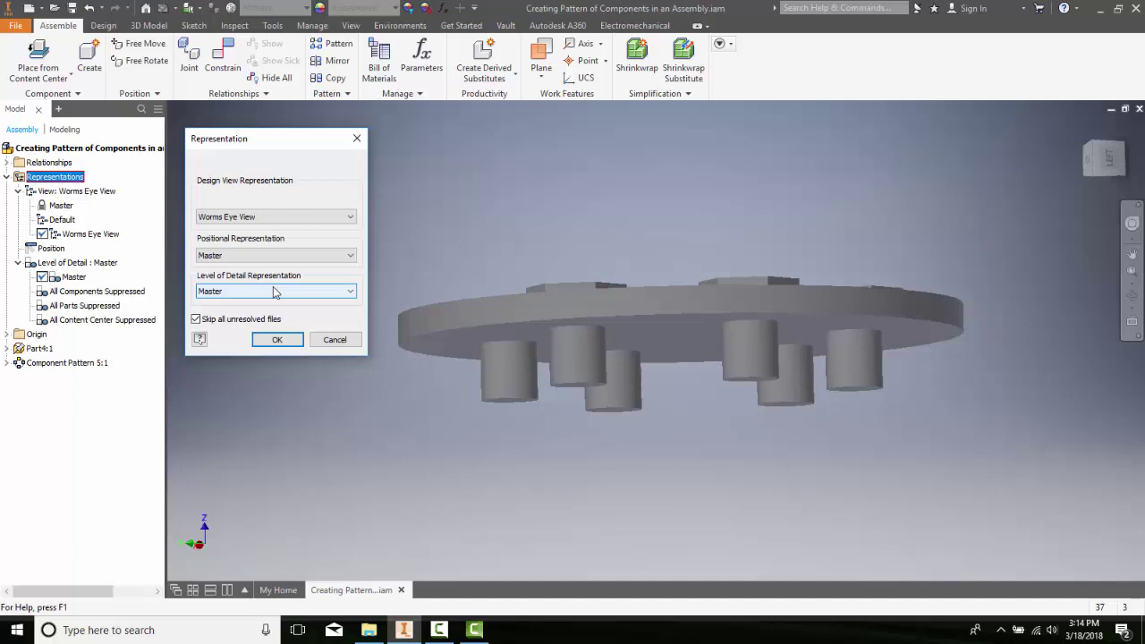
click(350, 295)
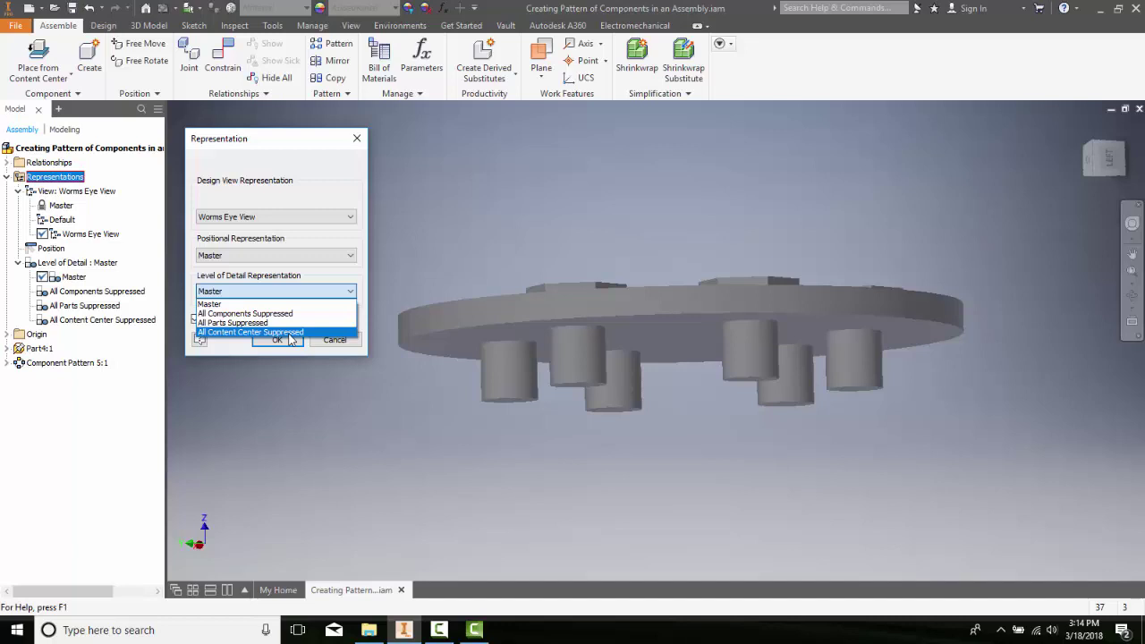
click(259, 304)
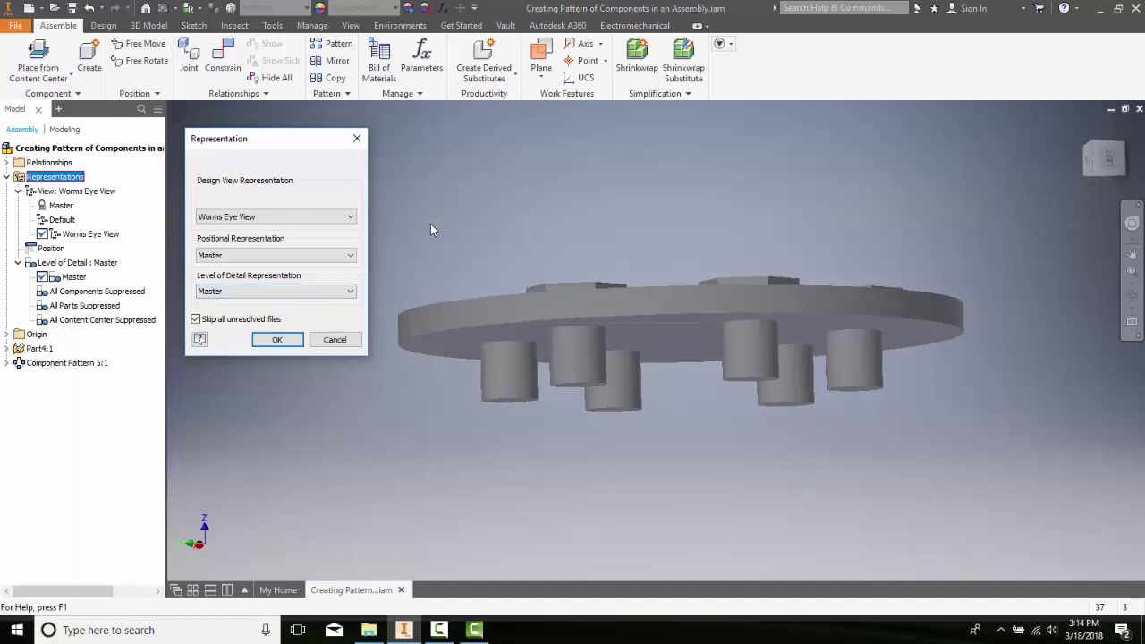
click(272, 343)
click(85, 235)
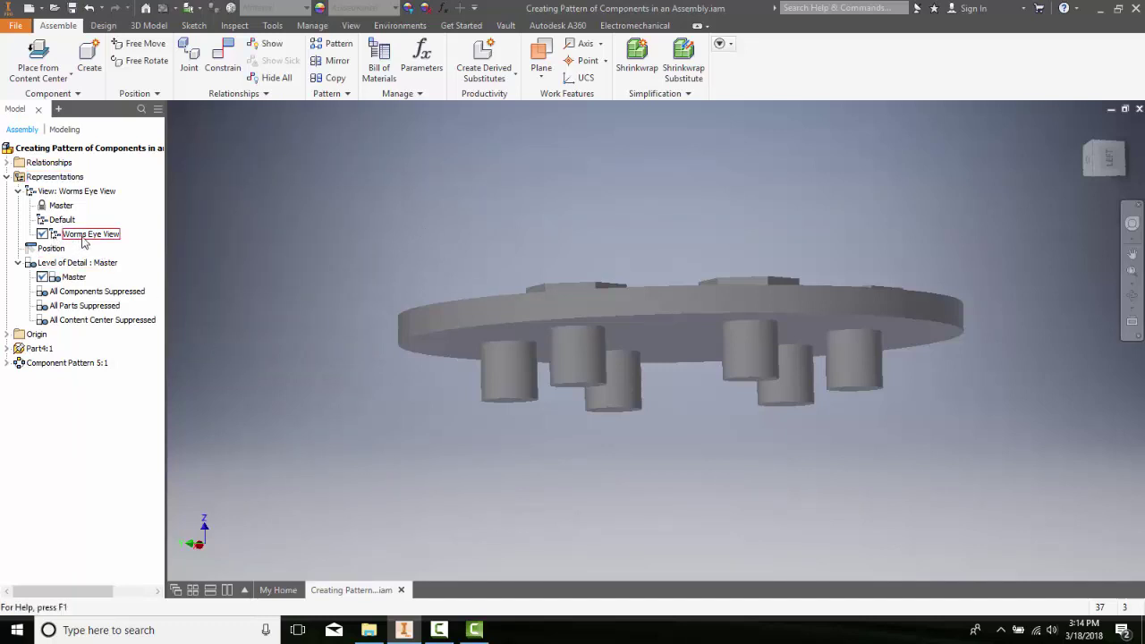